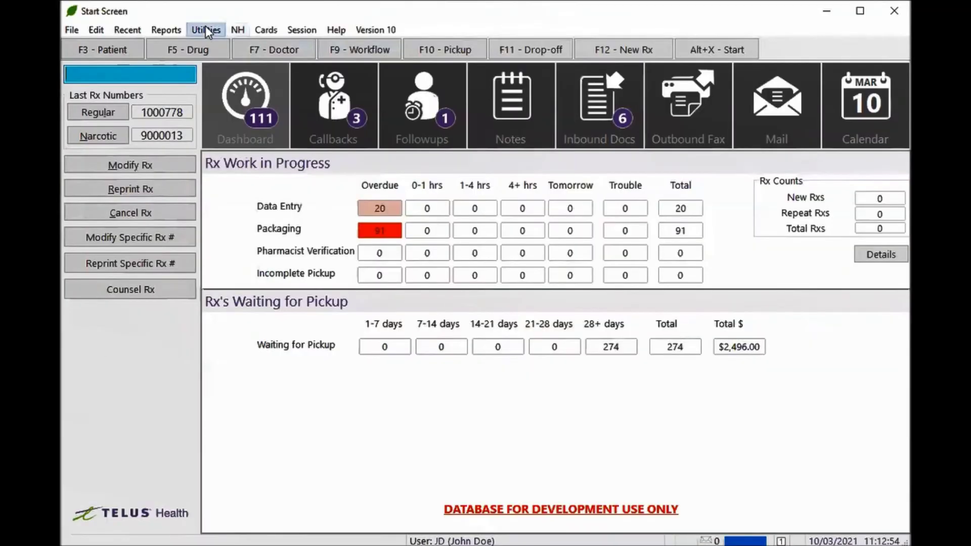
# Open the drug ordering communication window for the McKesson vendor.
pyautogui.click(205, 29)
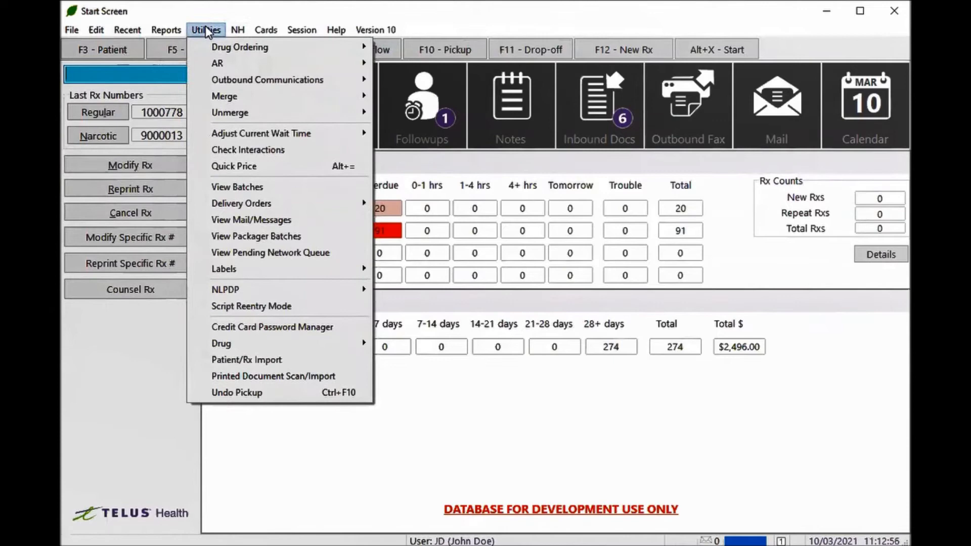
pyautogui.moveTo(243, 47)
pyautogui.moveTo(475, 114)
pyautogui.moveTo(594, 125)
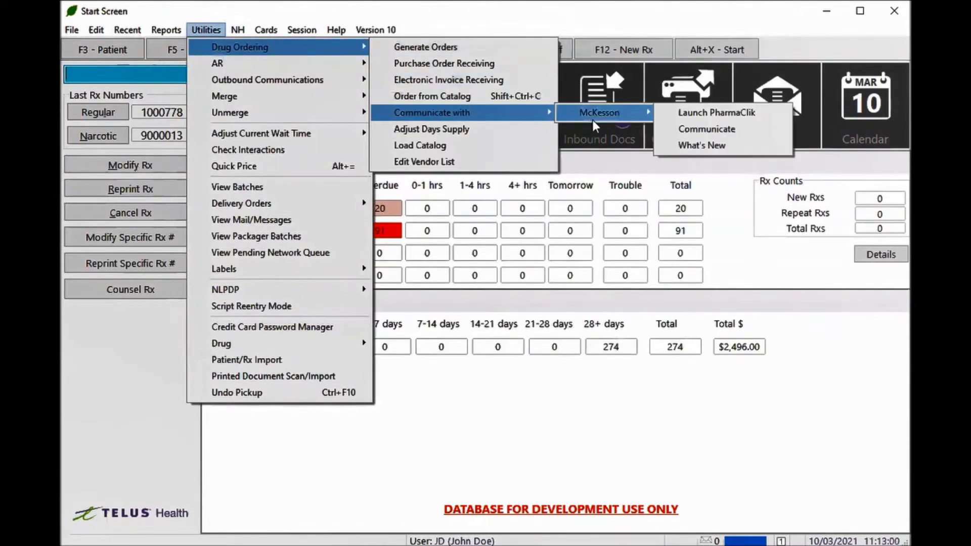
pyautogui.click(690, 127)
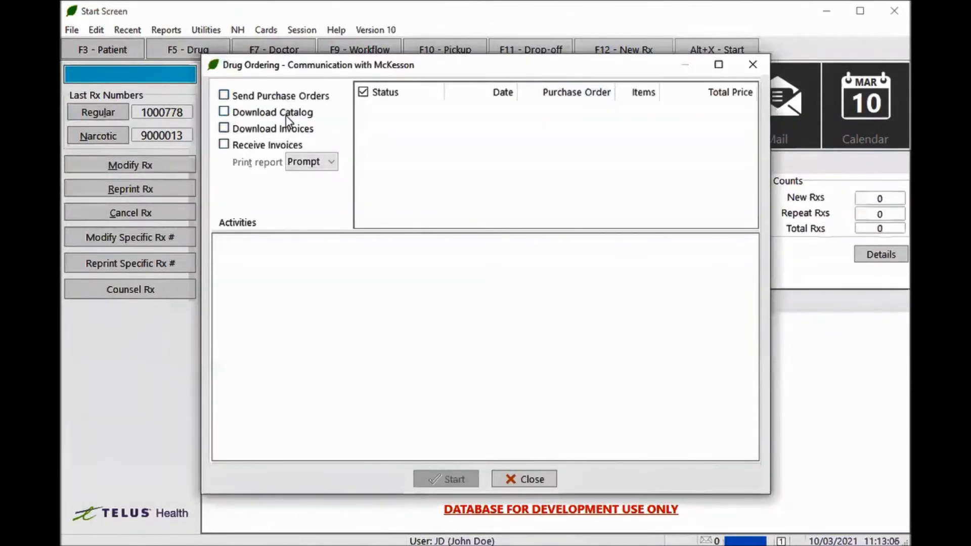
# Enable Download Invoices and Receive Invoices, keep the report printing option at Prompt, and start the communication with McKesson.
pyautogui.click(259, 133)
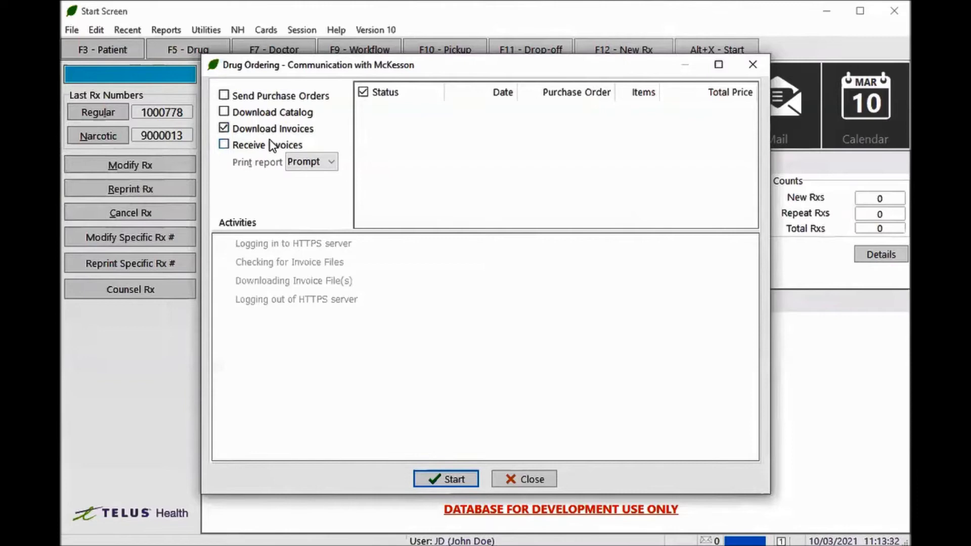
pyautogui.click(236, 145)
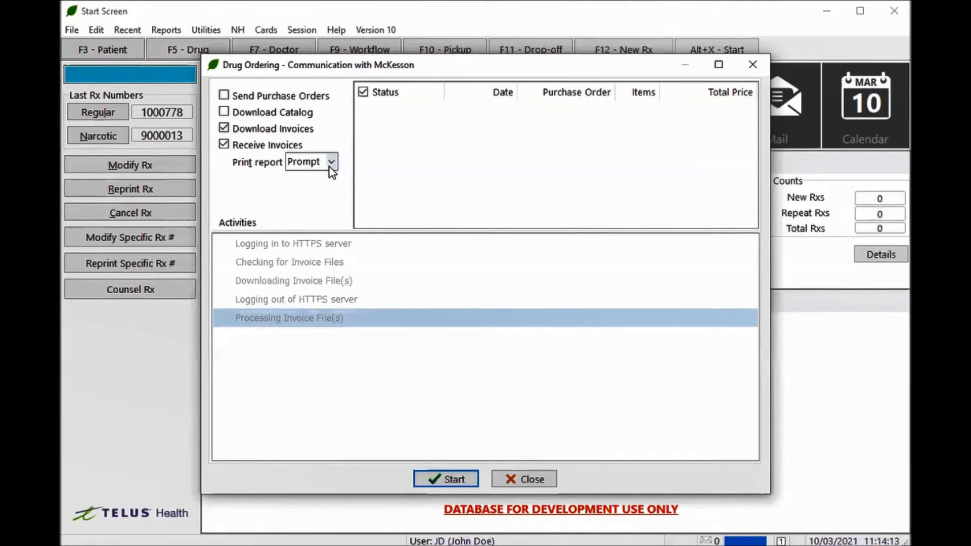
pyautogui.click(331, 162)
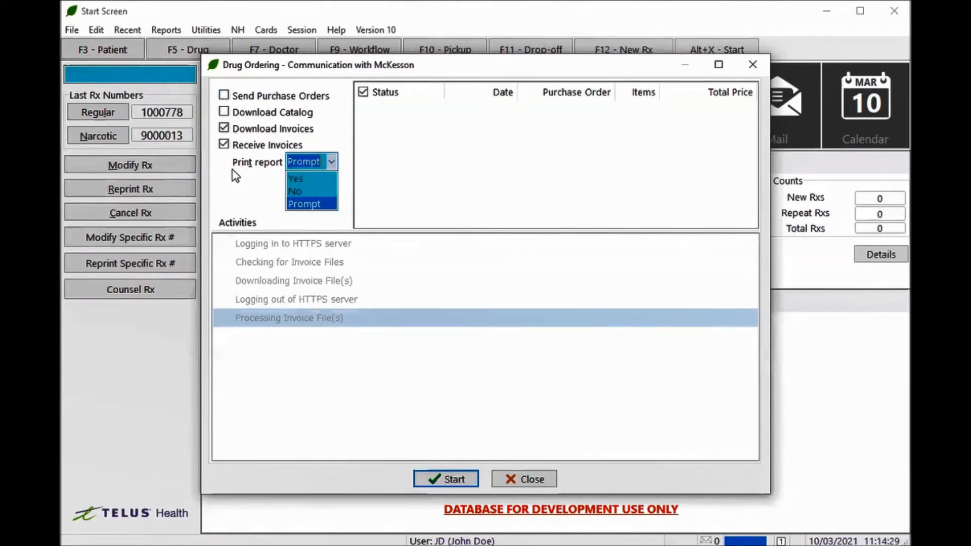
pyautogui.click(246, 199)
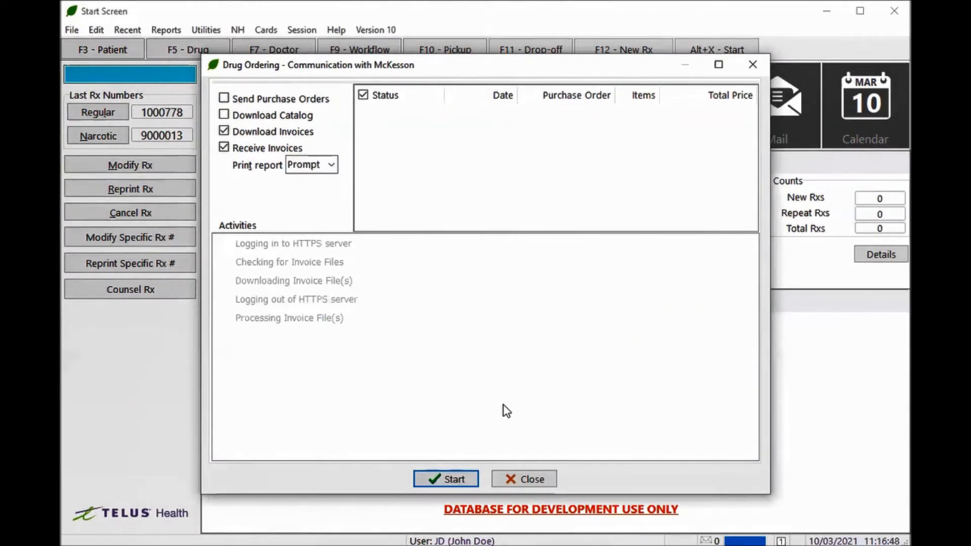
pyautogui.click(451, 478)
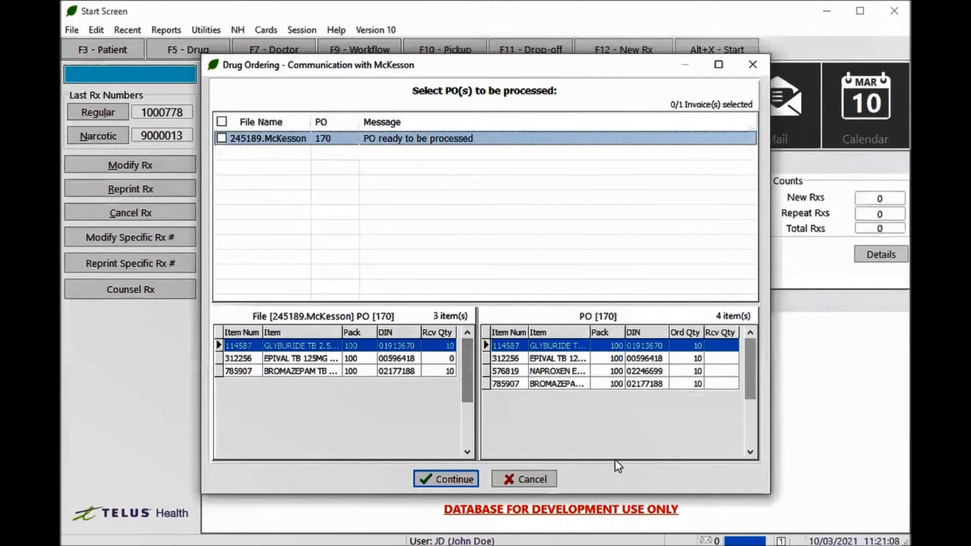
# Compare the Bromazepam and Epival lines of the invoice file with the purchase order, enlarging the window for full item names.
pyautogui.click(383, 372)
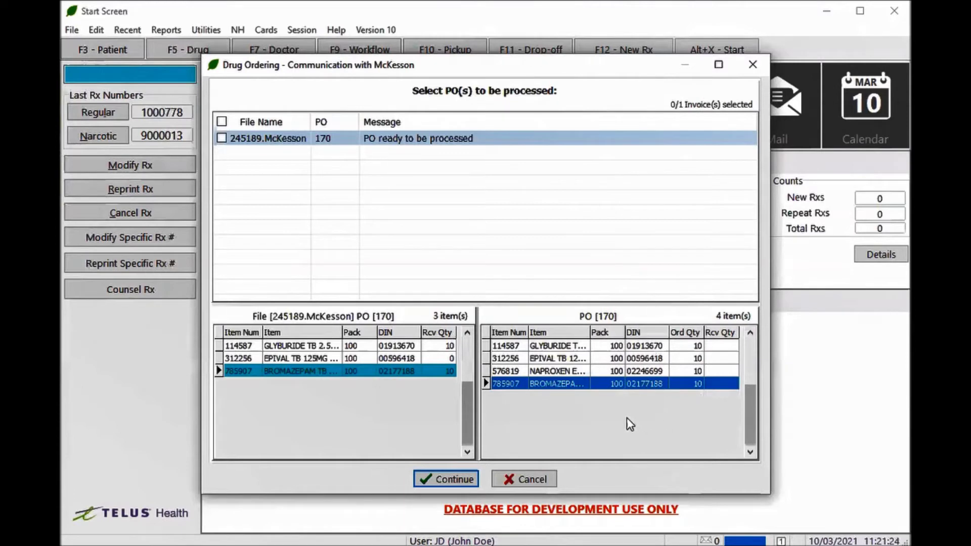
pyautogui.click(417, 357)
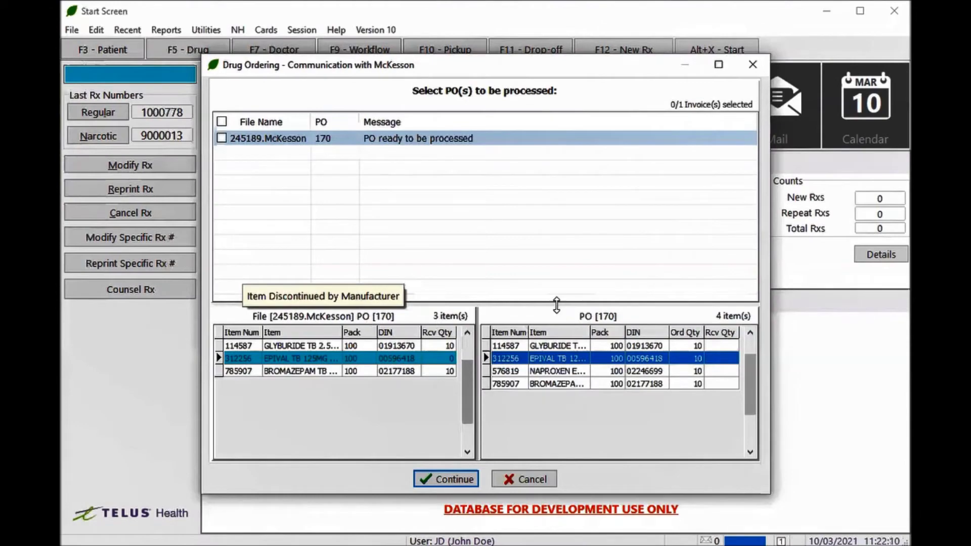
pyautogui.click(718, 64)
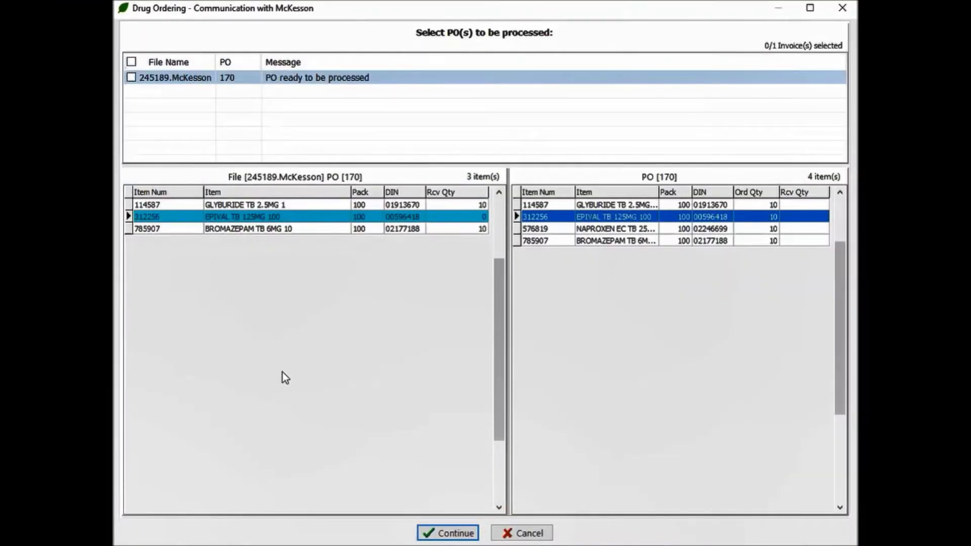
# Select invoice file 245189.McKesson for processing, continue, and preview its receiving report.
pyautogui.click(131, 77)
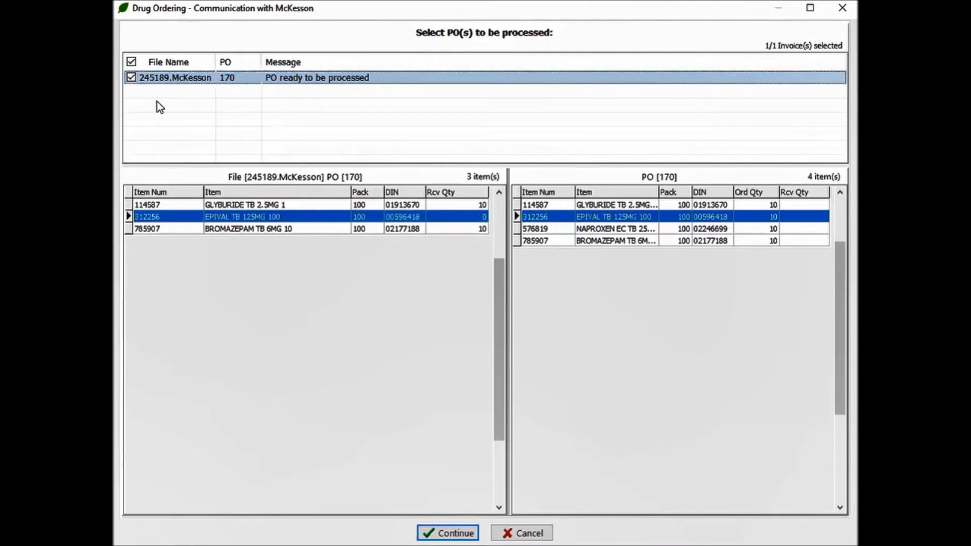
pyautogui.click(454, 536)
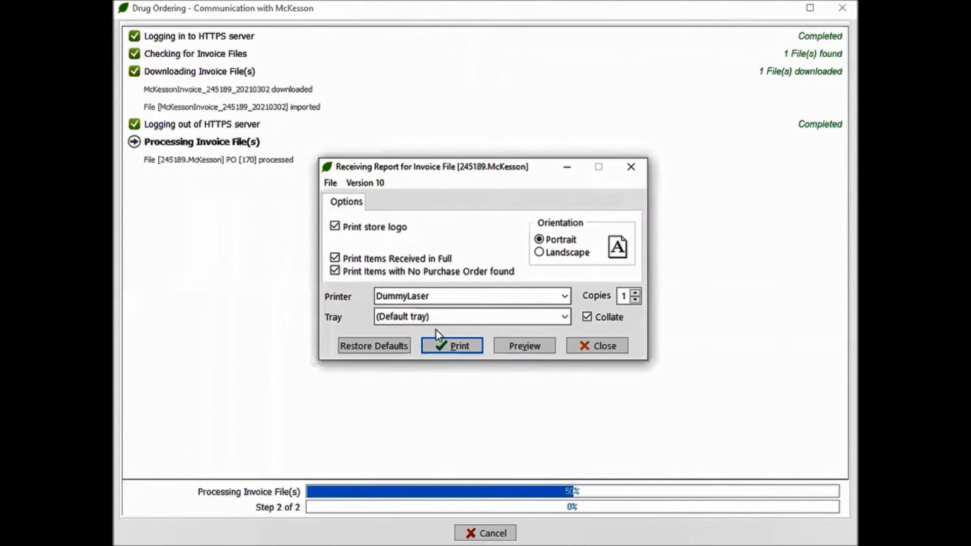
pyautogui.click(526, 346)
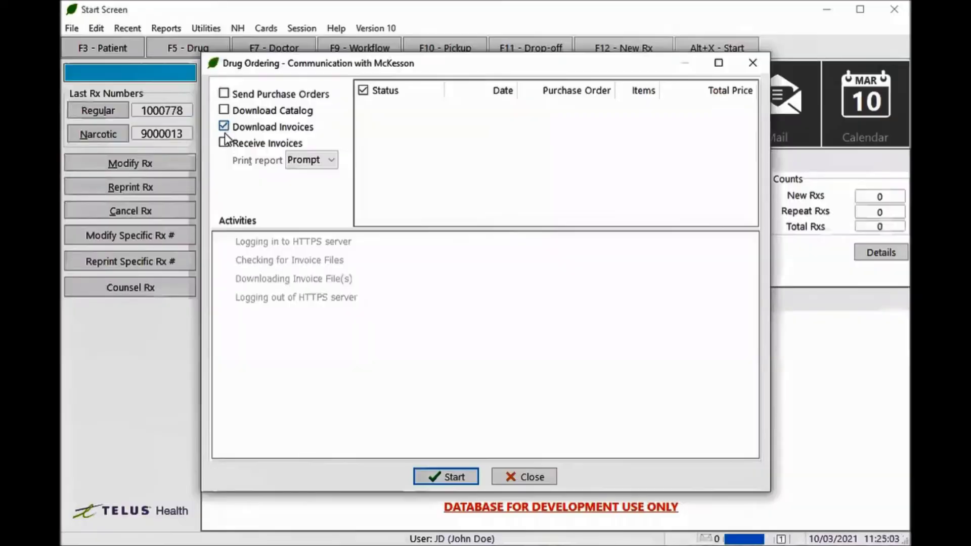
# Add Receive Invoices to the invoice download, start it, and compare the items in file 245190.McKesson with the purchase order.
pyautogui.click(224, 142)
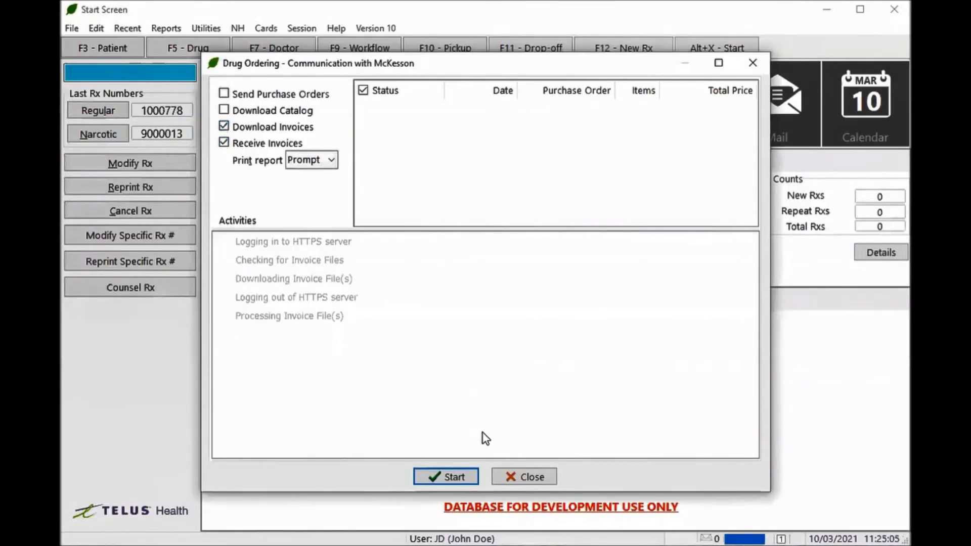
pyautogui.click(455, 476)
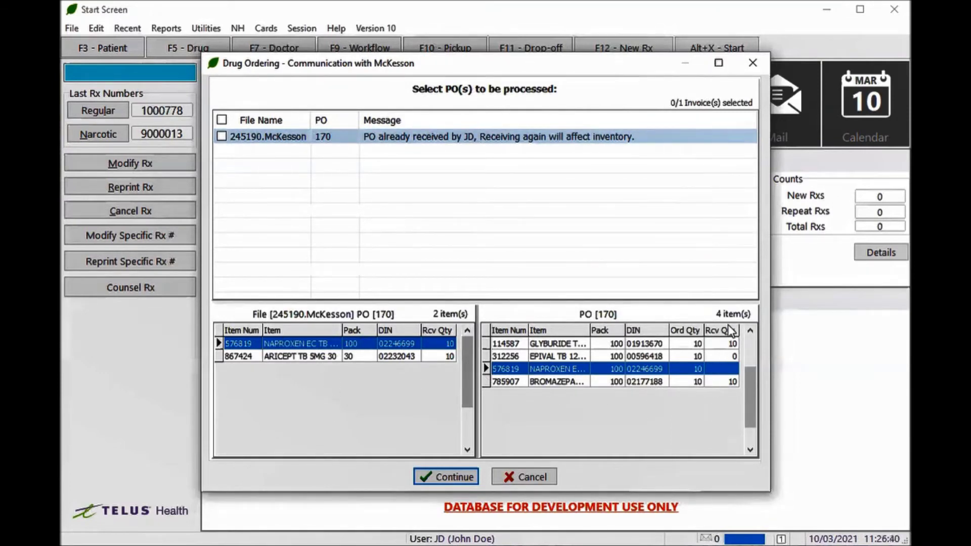
pyautogui.click(730, 357)
pyautogui.click(717, 370)
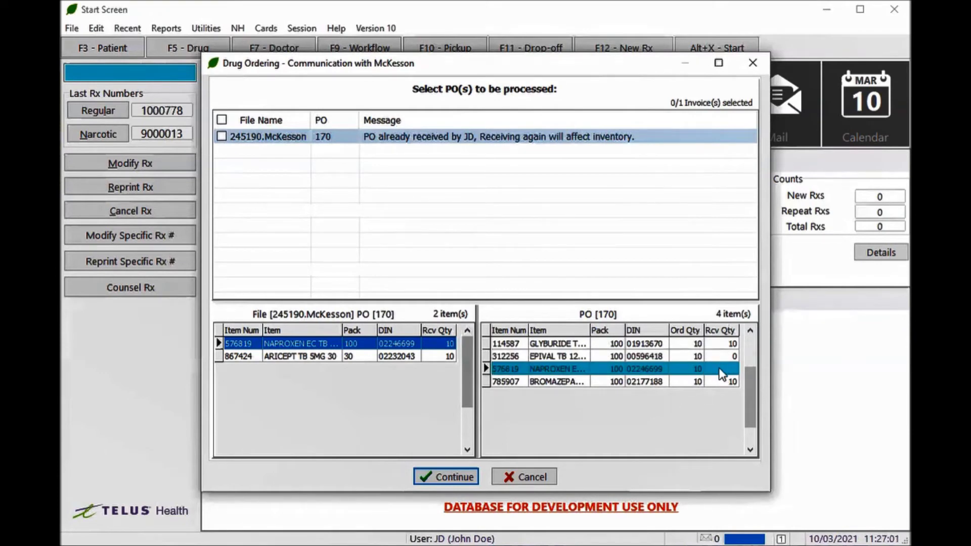
pyautogui.click(392, 357)
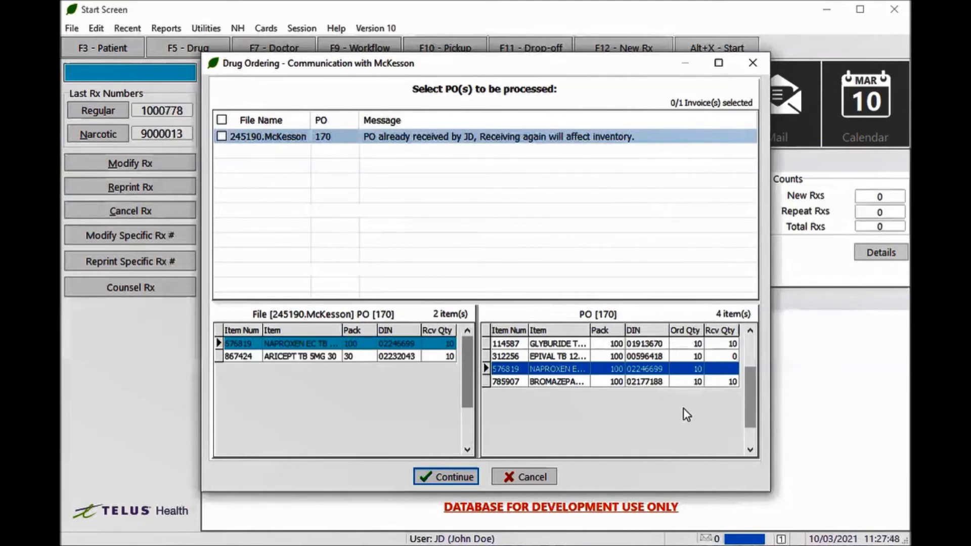
# Select the already received purchase order's file 245190.McKesson, process it, and preview its receiving report.
pyautogui.click(221, 137)
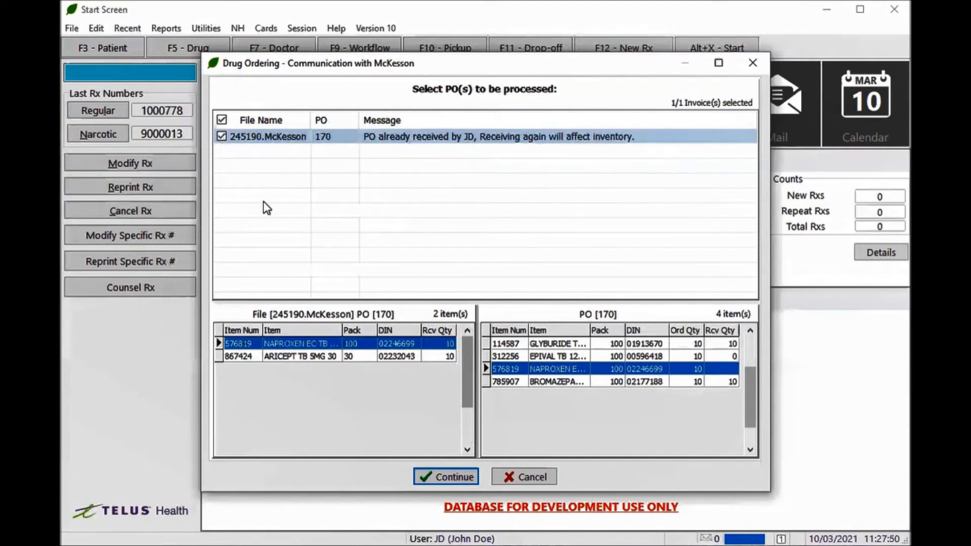
pyautogui.click(445, 477)
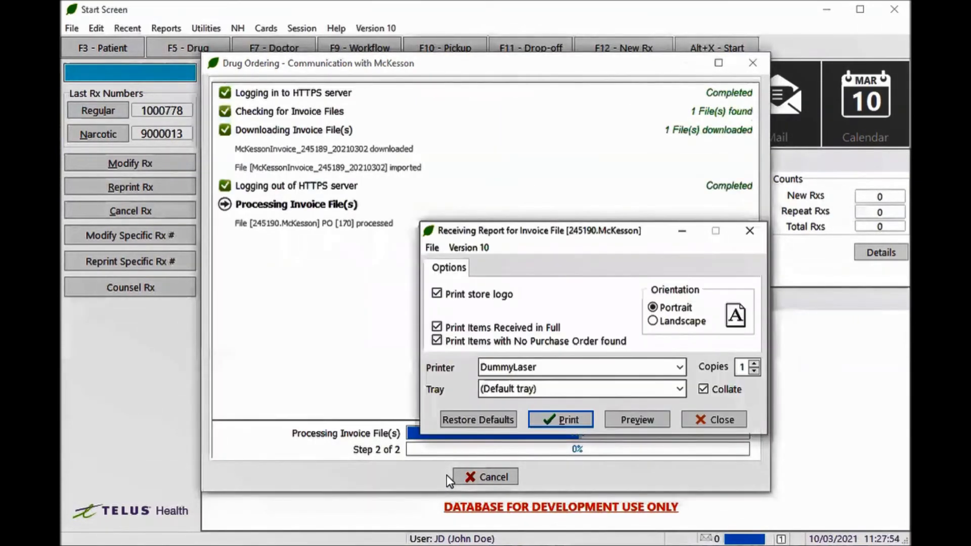
pyautogui.click(635, 419)
pyautogui.scroll(2, 293, 279)
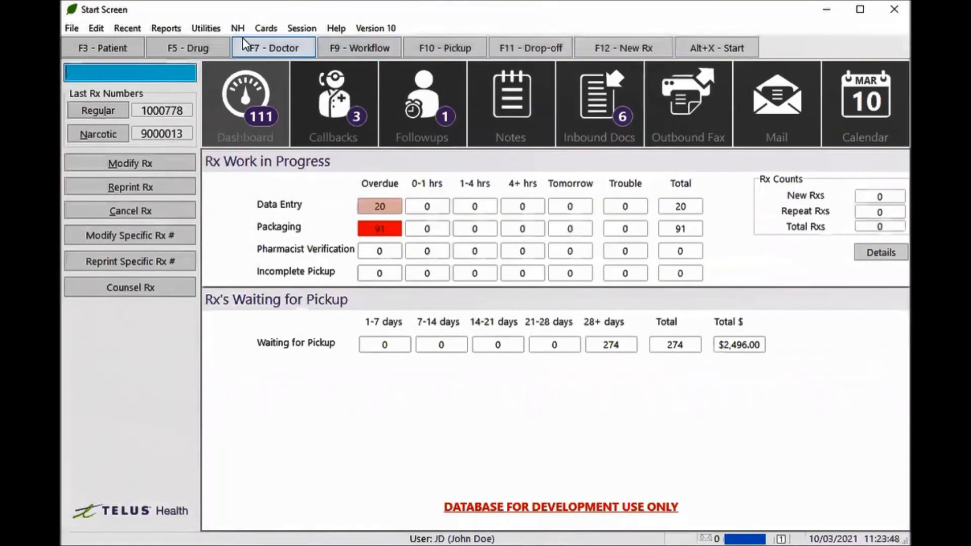
# Open Purchase Order Receiving and start receiving the outstanding McKesson order manually.
pyautogui.click(210, 28)
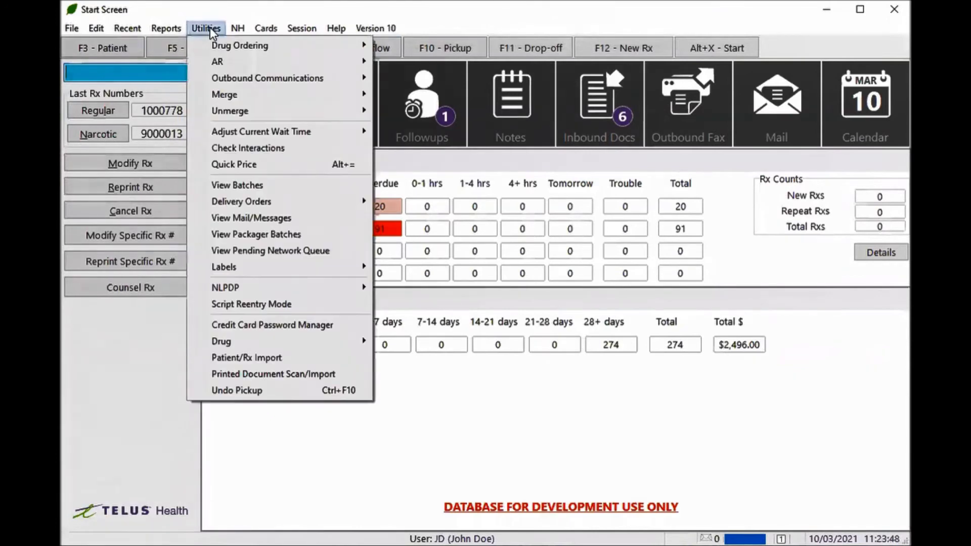
pyautogui.moveTo(228, 51)
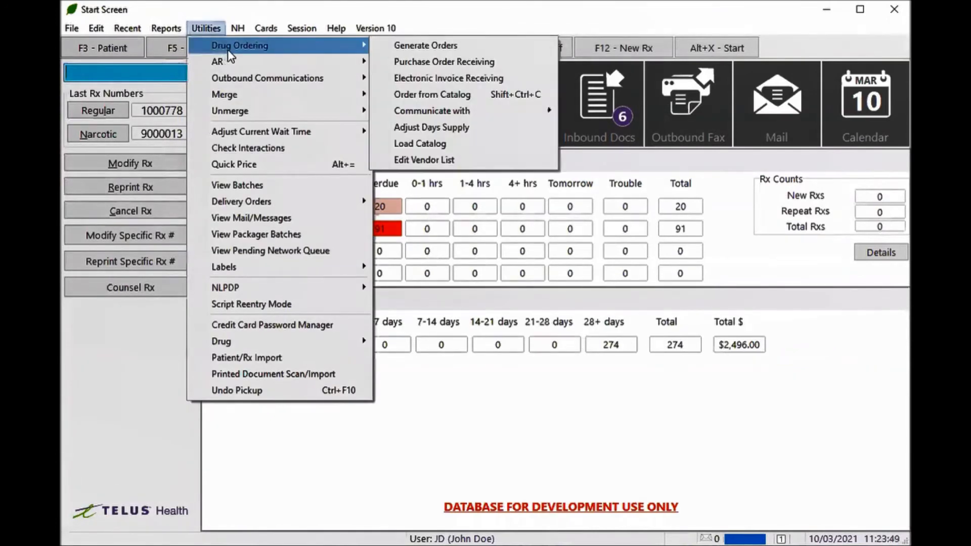
pyautogui.click(429, 61)
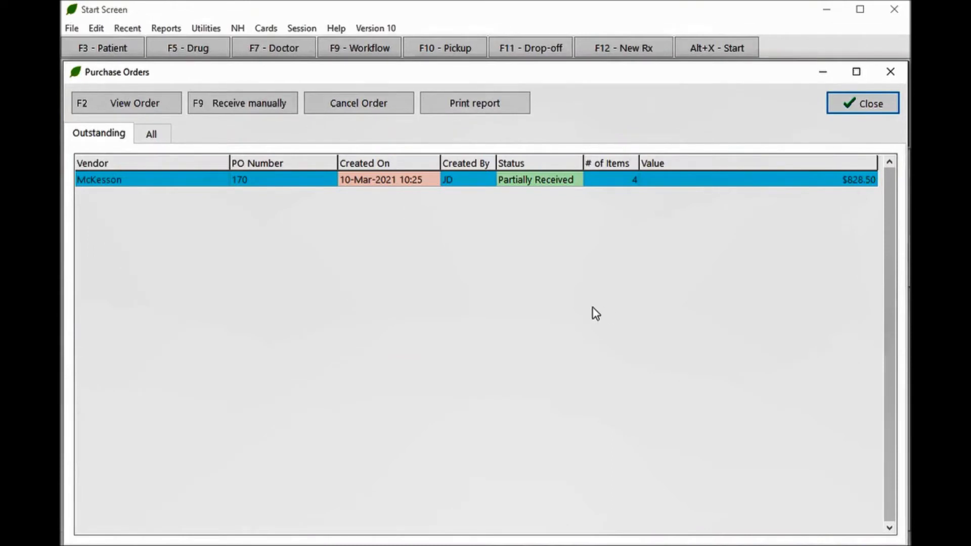
pyautogui.click(263, 107)
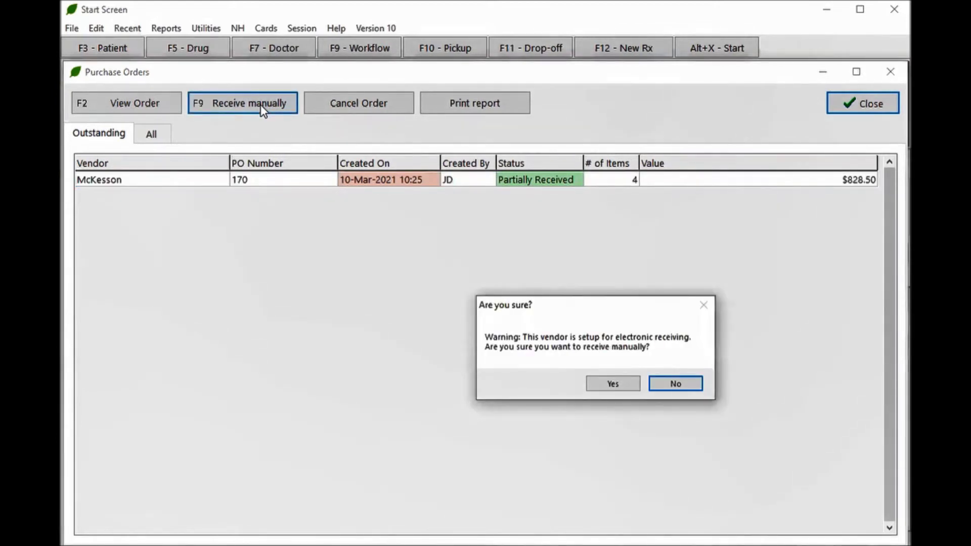
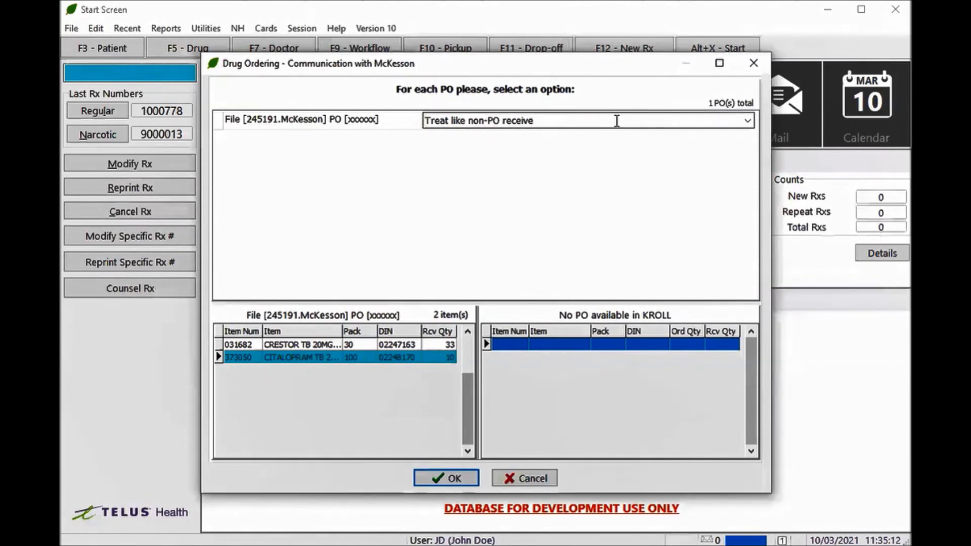
# Accept Treat like non-PO receive for file 245191.McKesson, select the file, and continue processing it.
pyautogui.click(447, 479)
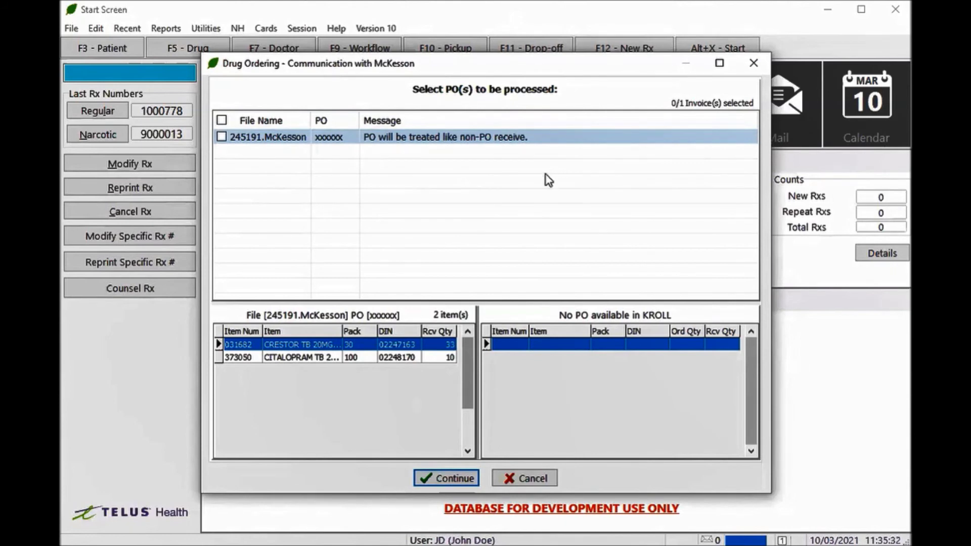
pyautogui.click(221, 136)
pyautogui.click(460, 478)
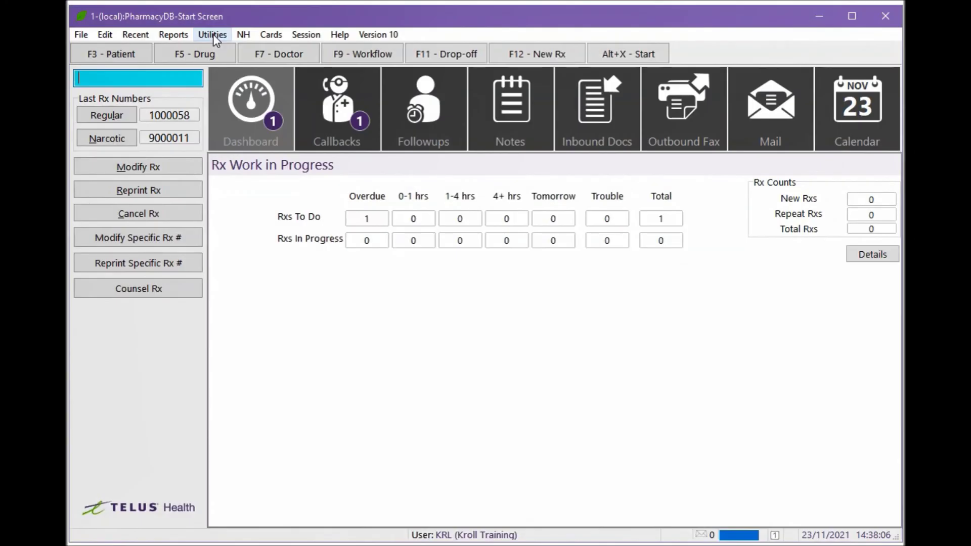
# Open the McKesson entry in the drug ordering vendor list and show its receiving settings.
pyautogui.click(213, 35)
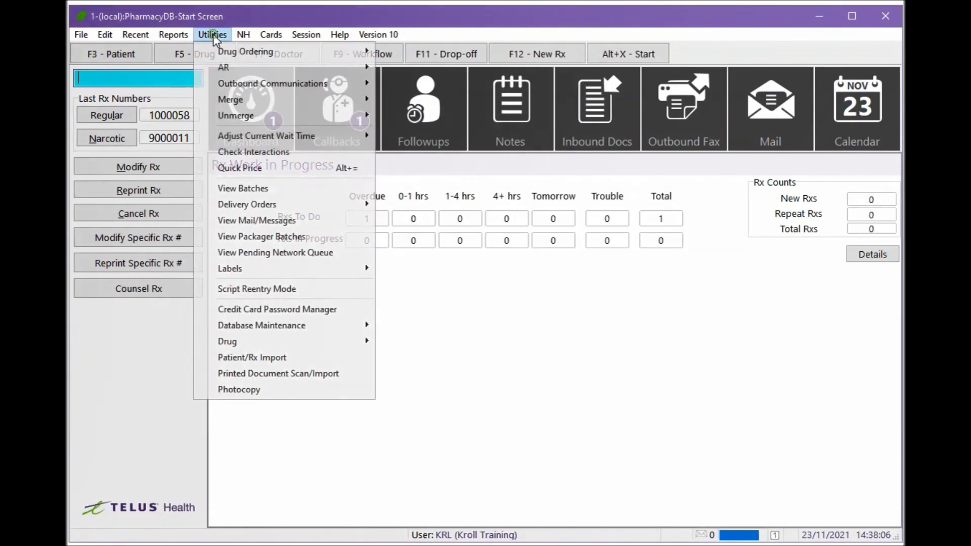
pyautogui.click(222, 48)
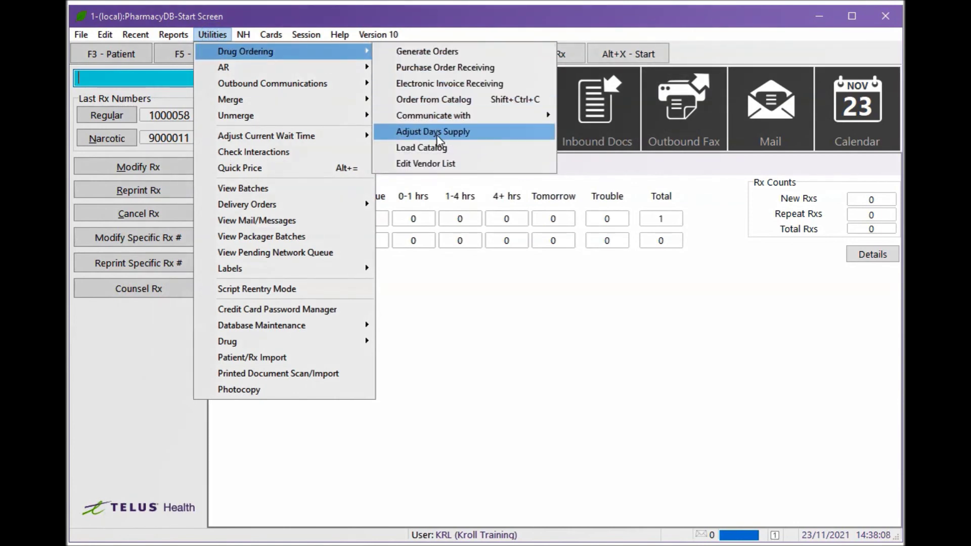
pyautogui.click(436, 161)
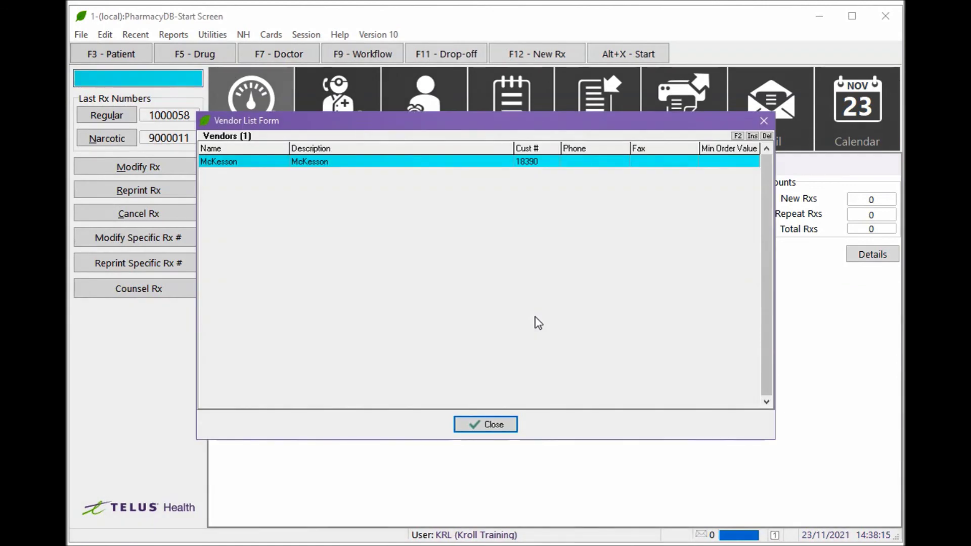
pyautogui.doubleClick(464, 162)
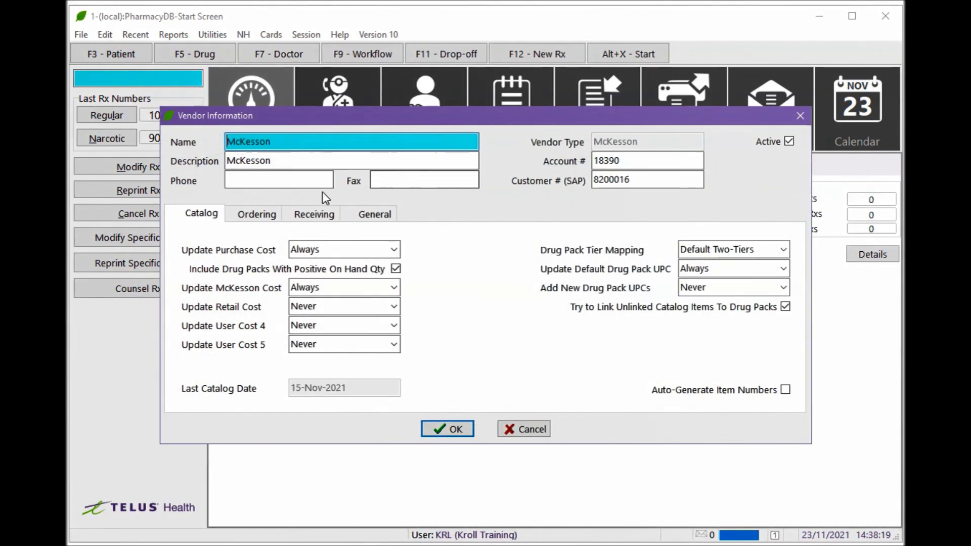
pyautogui.click(317, 215)
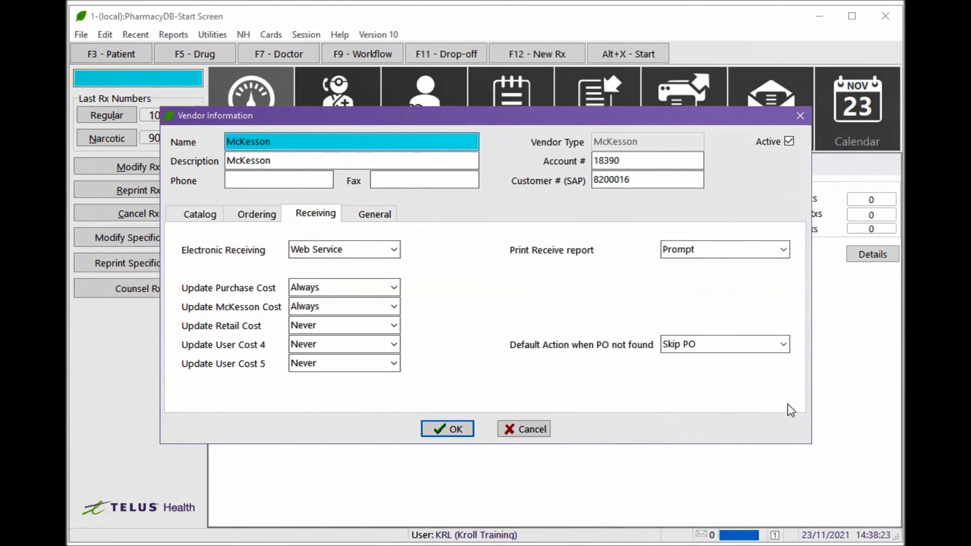
# Set the McKesson vendor's default action when a PO is not found to Treat like non-PO receive.
pyautogui.click(782, 344)
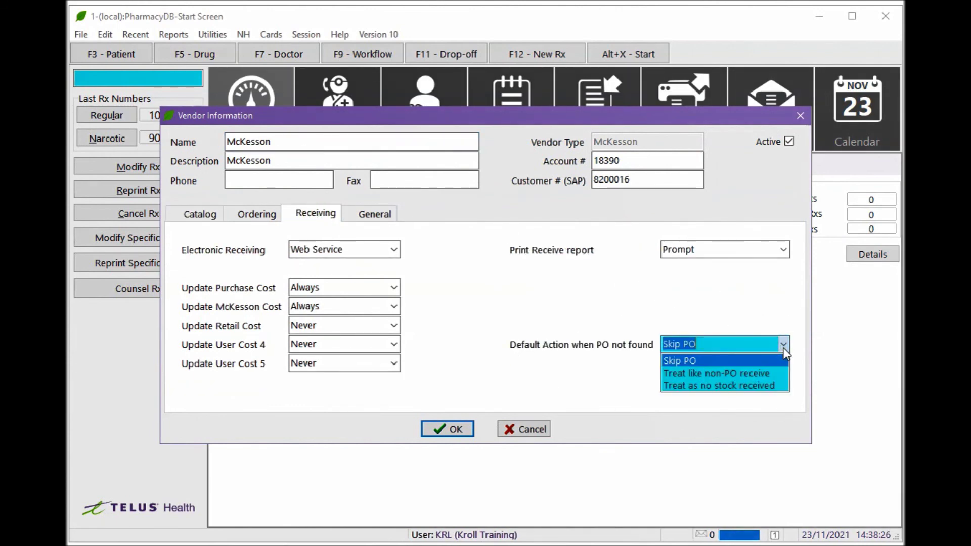
pyautogui.click(779, 374)
pyautogui.click(783, 344)
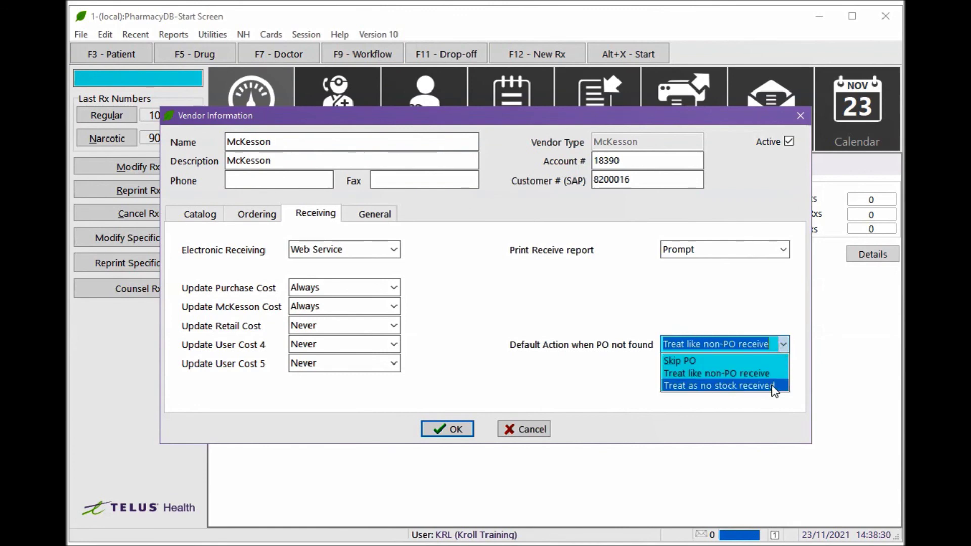
pyautogui.click(773, 386)
pyautogui.click(782, 344)
pyautogui.click(774, 373)
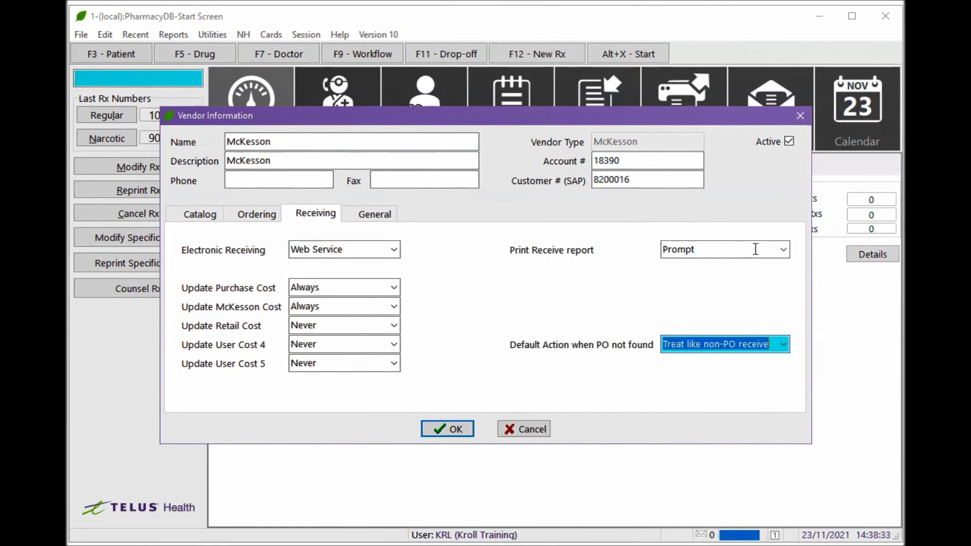
# Check the choices for printing the receive report and the order report, and save the McKesson vendor settings.
pyautogui.click(784, 253)
pyautogui.click(785, 253)
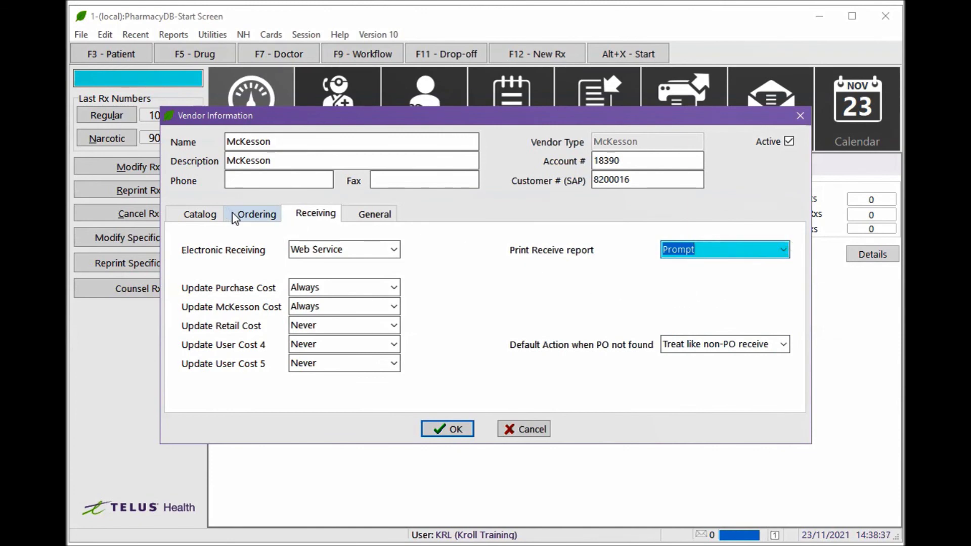
pyautogui.click(235, 217)
pyautogui.click(785, 253)
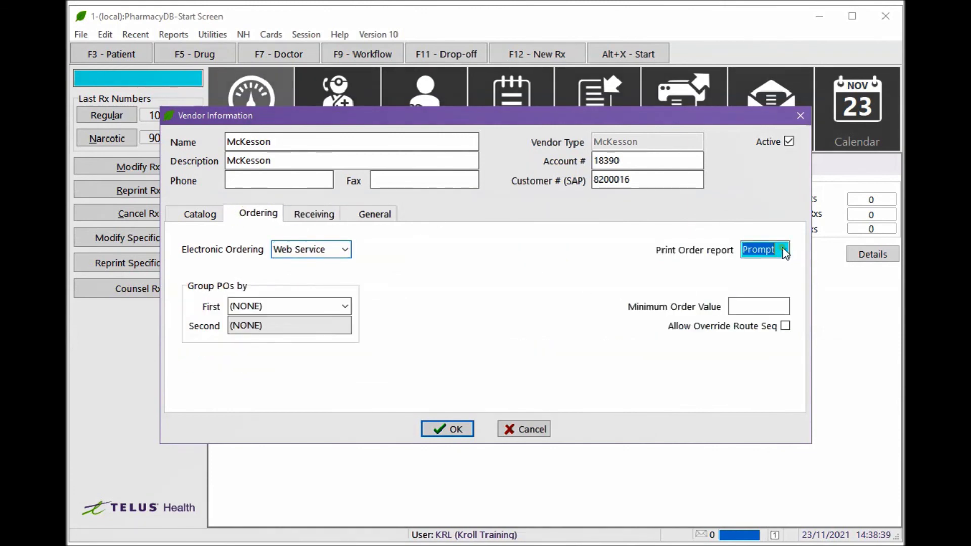
pyautogui.click(784, 253)
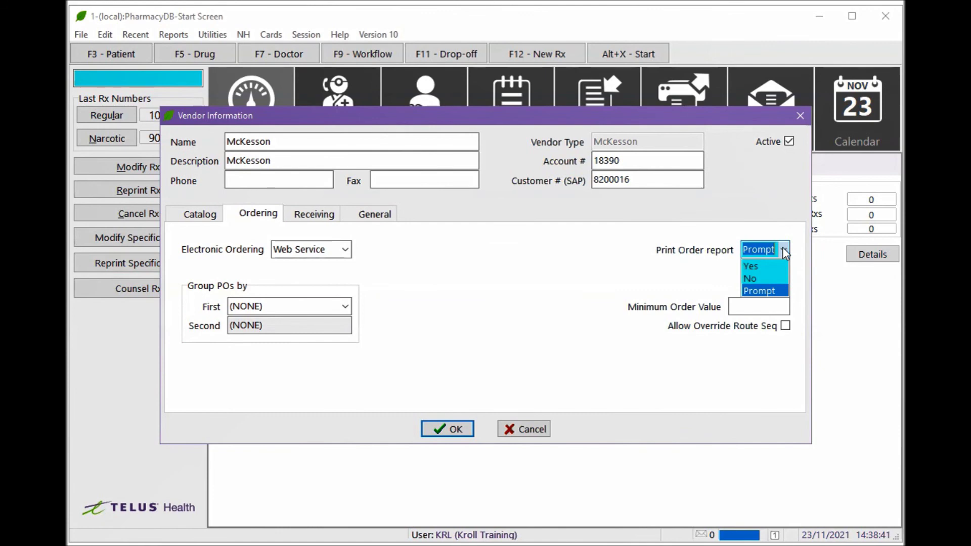
pyautogui.click(782, 248)
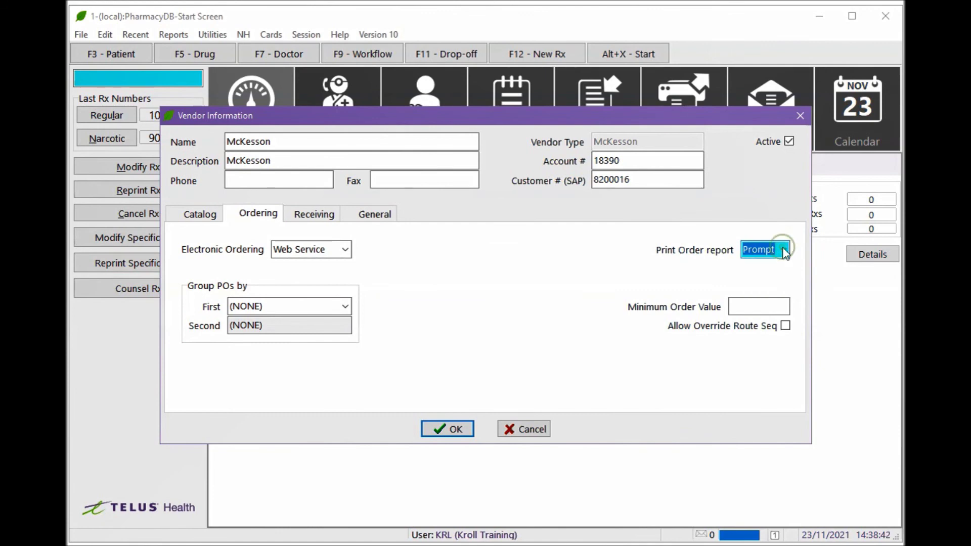
pyautogui.click(450, 429)
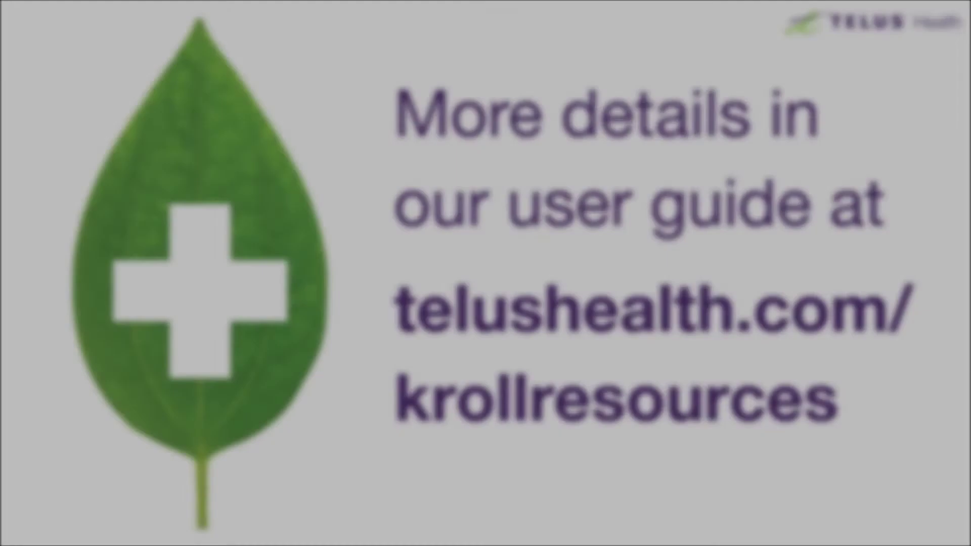